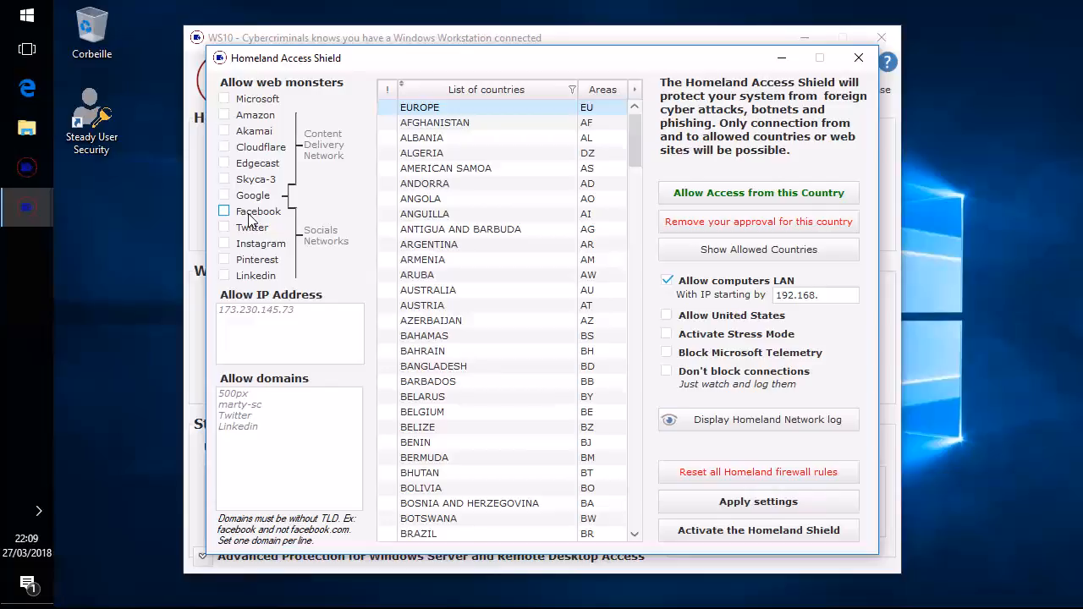
Allow the web services Microsoft, Amazon, Akamai, Cloudflare, Edgecast, Skyca-3 and Google.
{"action": "left_click", "coordinate": [226, 100]}
{"action": "left_click", "coordinate": [224, 116]}
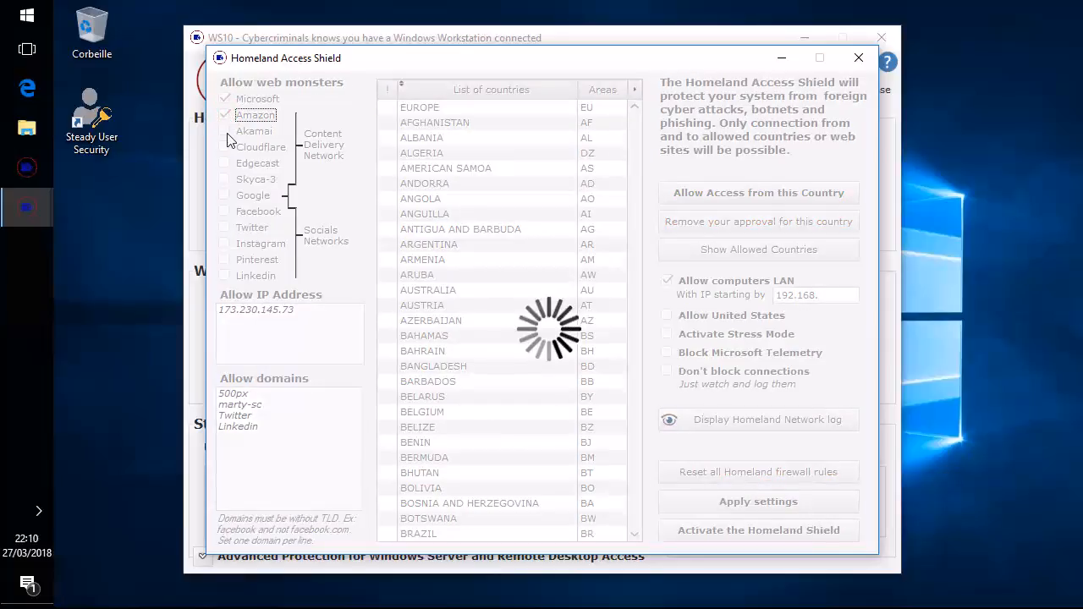
{"action": "left_click", "coordinate": [226, 133]}
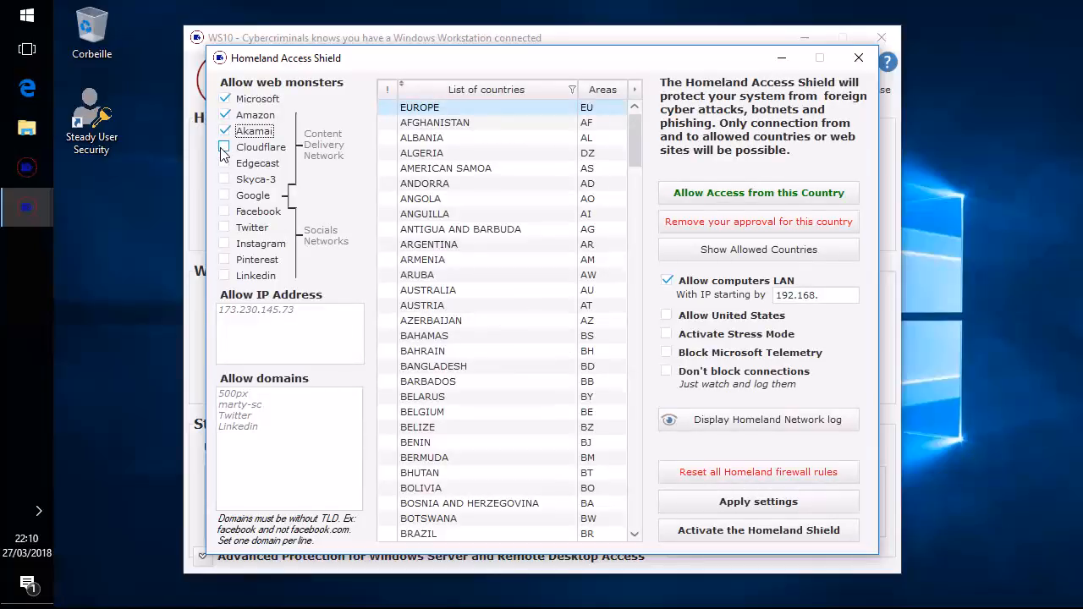
{"action": "left_click", "coordinate": [224, 148]}
{"action": "left_click", "coordinate": [224, 162]}
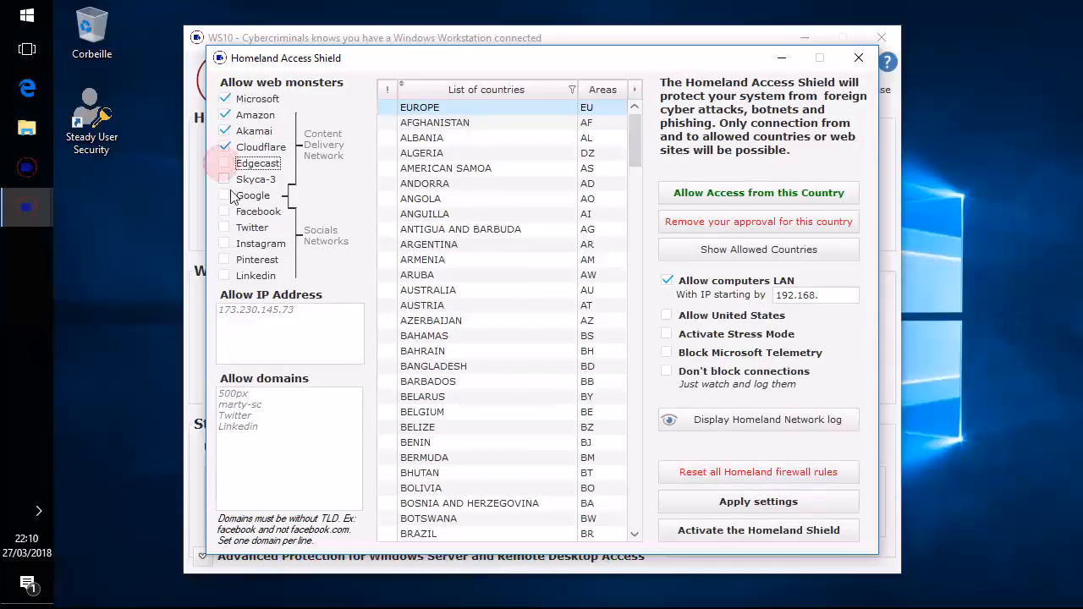
{"action": "left_click", "coordinate": [224, 162]}
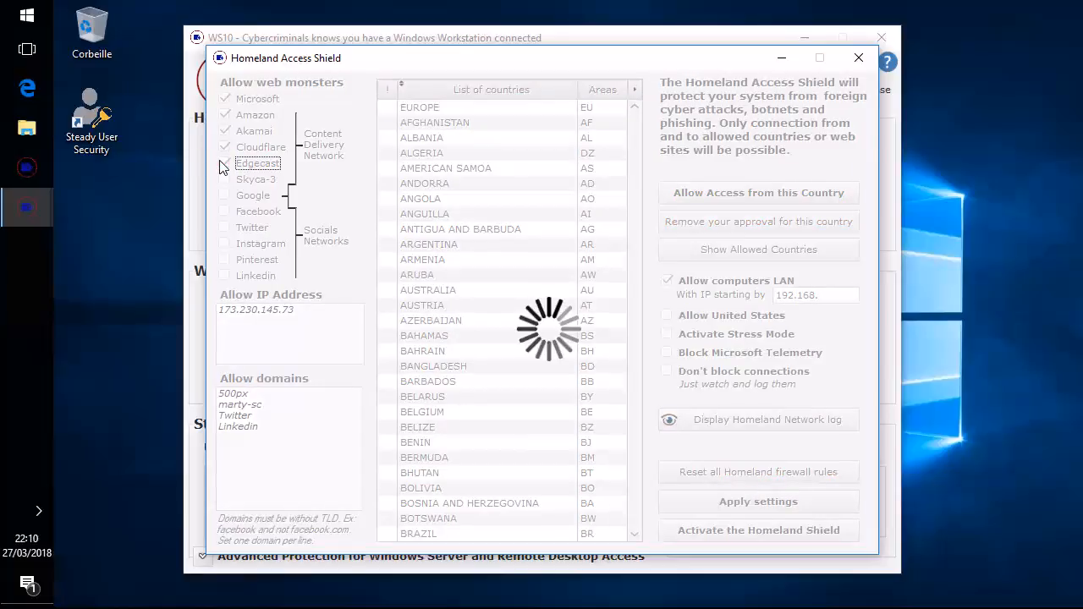
{"action": "left_click", "coordinate": [224, 180]}
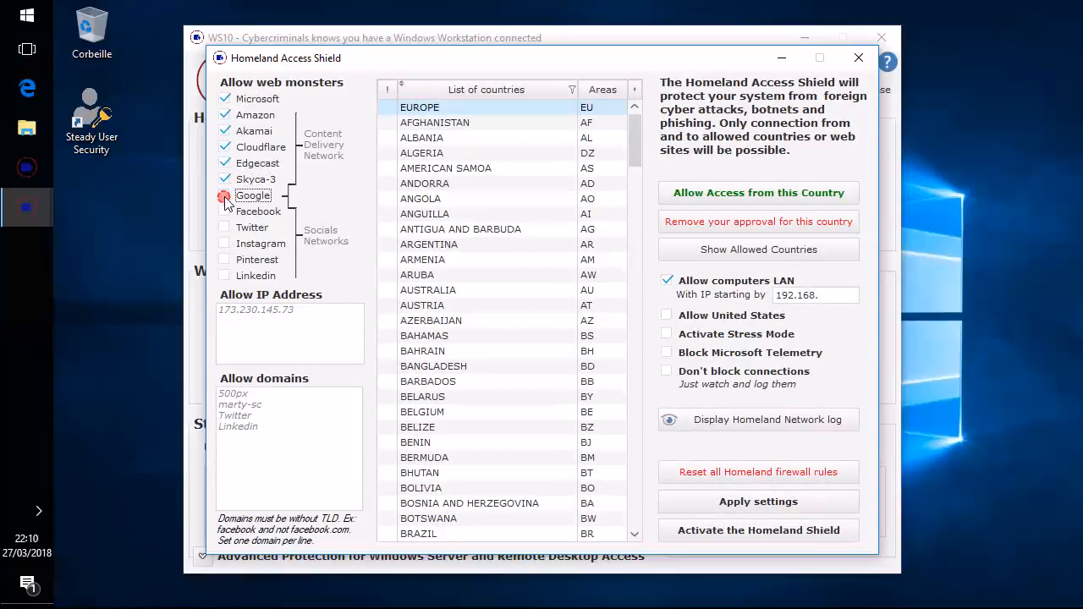
{"action": "left_click", "coordinate": [224, 196]}
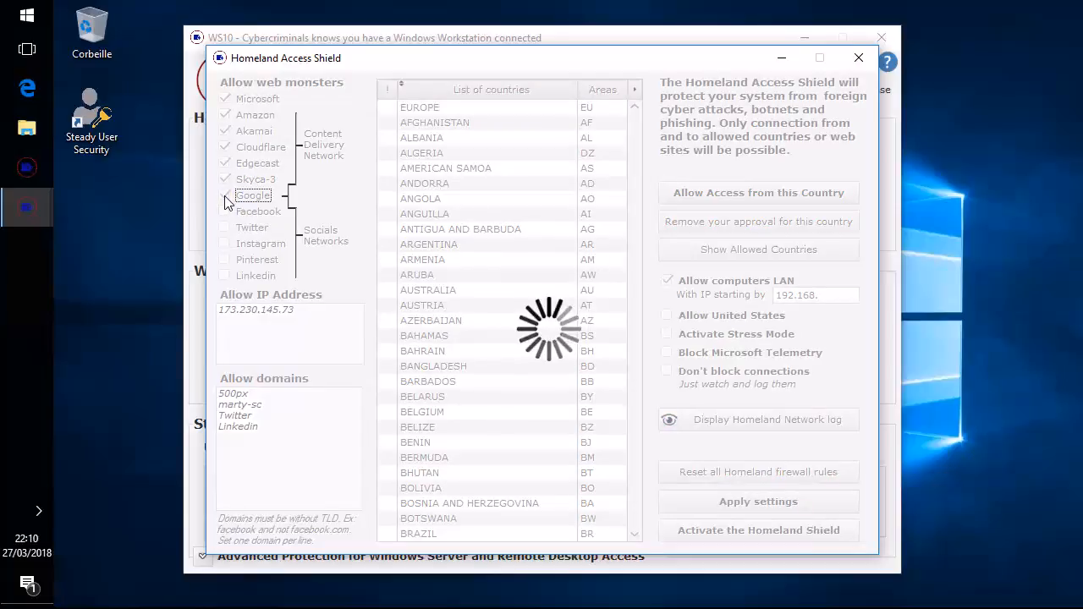
{"action": "left_click", "coordinate": [224, 196]}
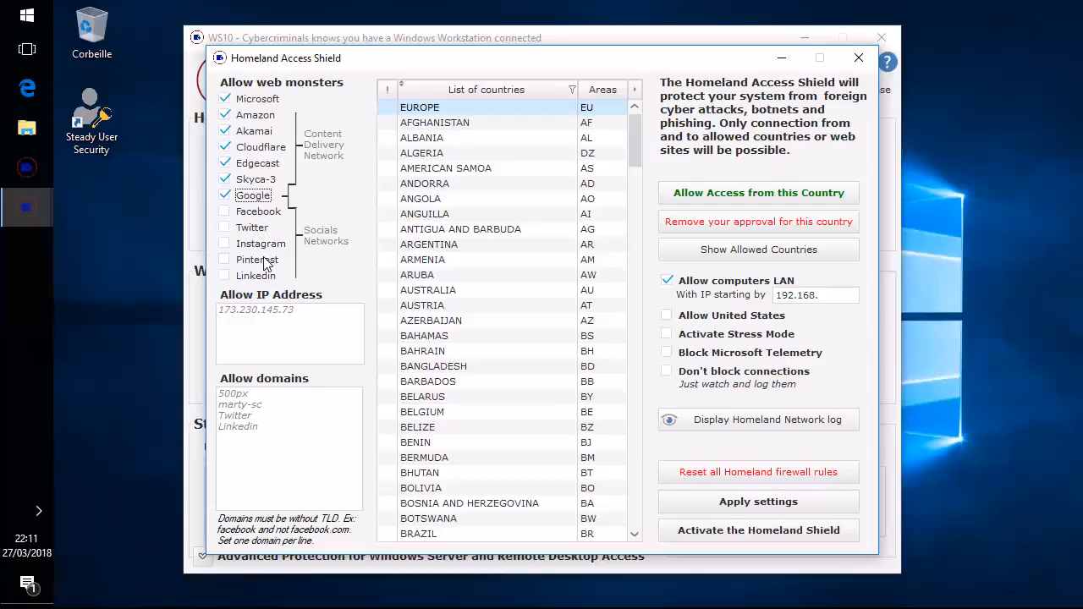
Allow the social networks Facebook, Twitter, Instagram, Pinterest and Linkedin.
{"action": "left_click", "coordinate": [226, 214]}
{"action": "left_click", "coordinate": [225, 226]}
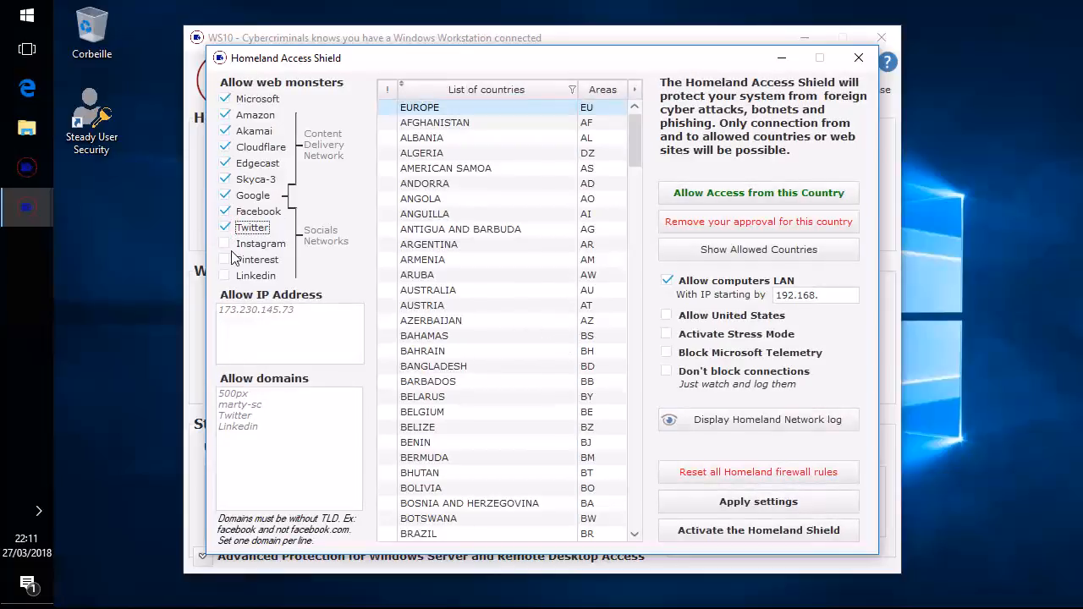
{"action": "left_click", "coordinate": [225, 243]}
{"action": "left_click", "coordinate": [224, 259]}
{"action": "left_click", "coordinate": [225, 276]}
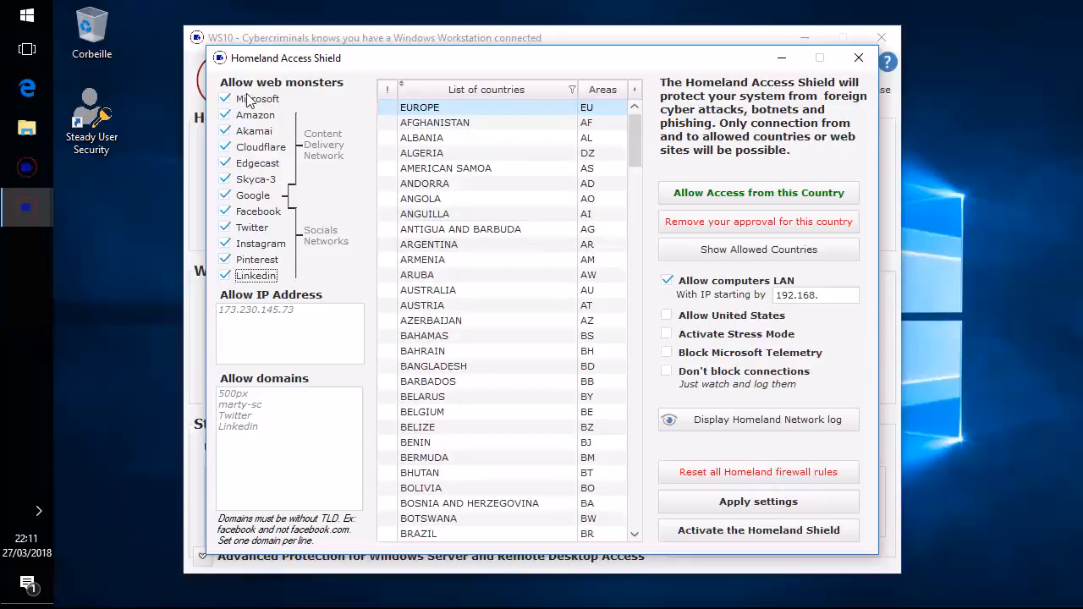
{"action": "left_click", "coordinate": [302, 328]}
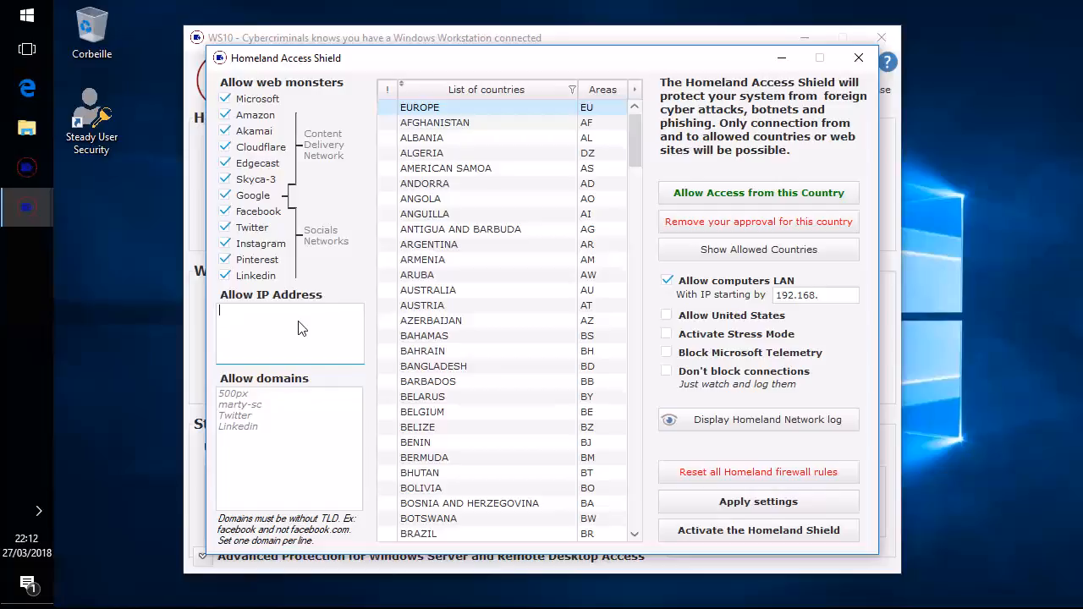
{"action": "left_click", "coordinate": [315, 400]}
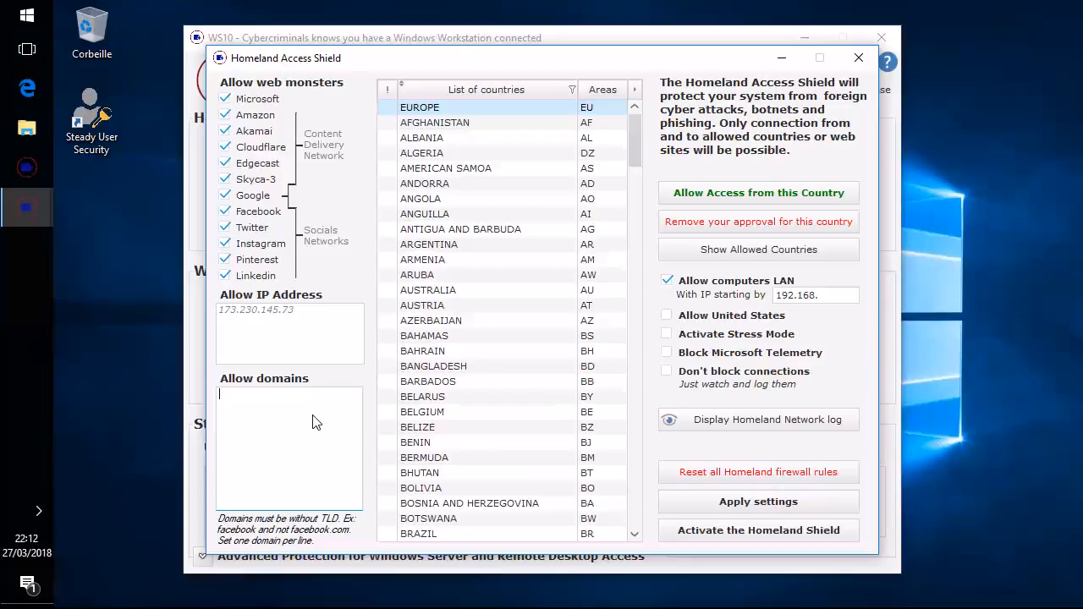
{"action": "left_click", "coordinate": [309, 349]}
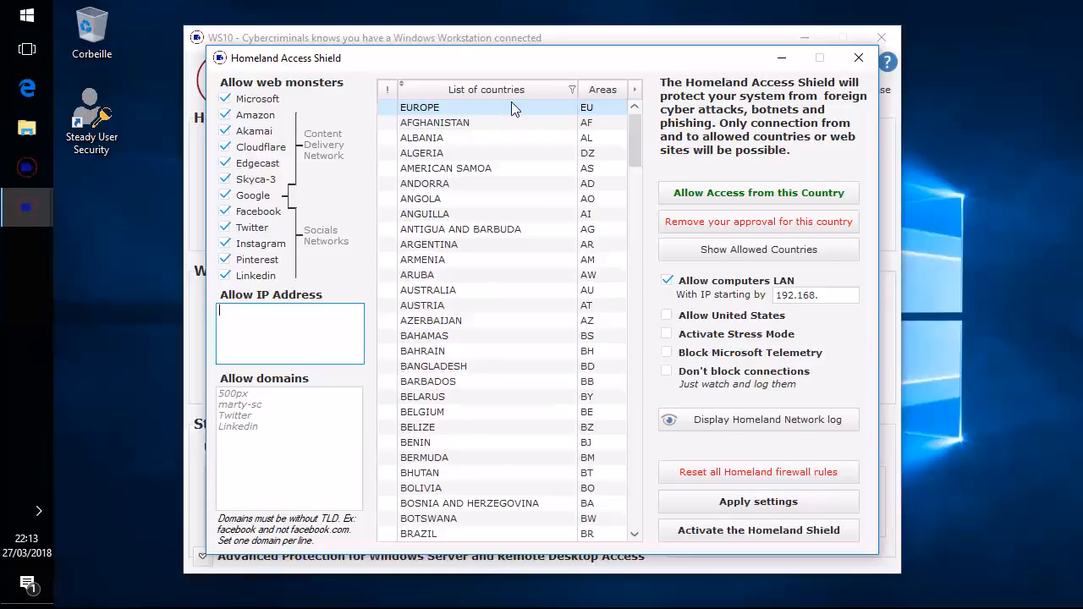
Allow access from Europe, and find France by filtering the country list with "fr" and allow access from it too.
{"action": "left_click", "coordinate": [474, 102]}
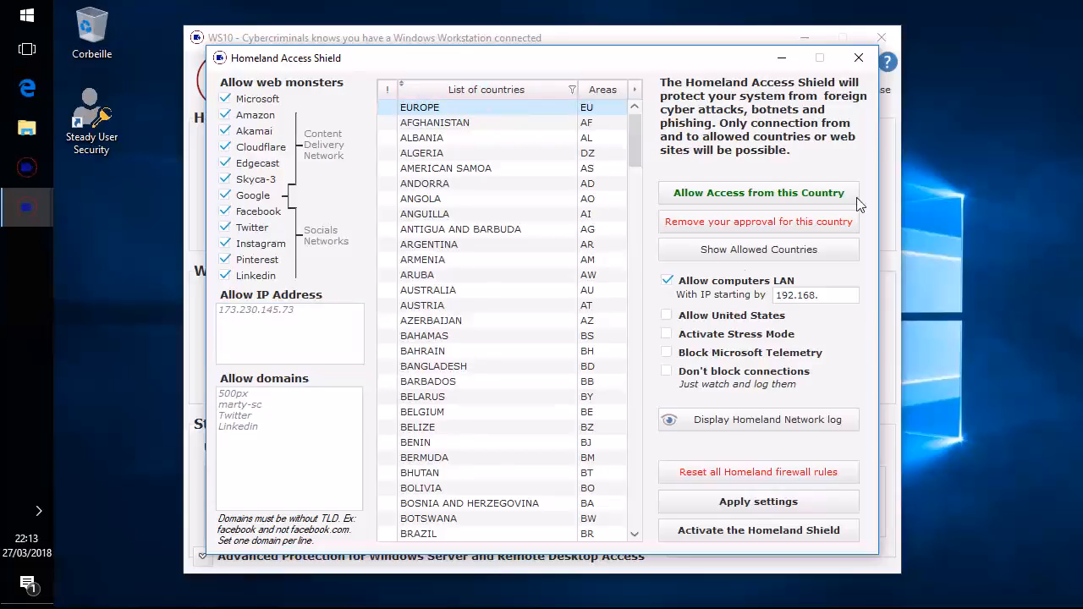
{"action": "left_click", "coordinate": [816, 191]}
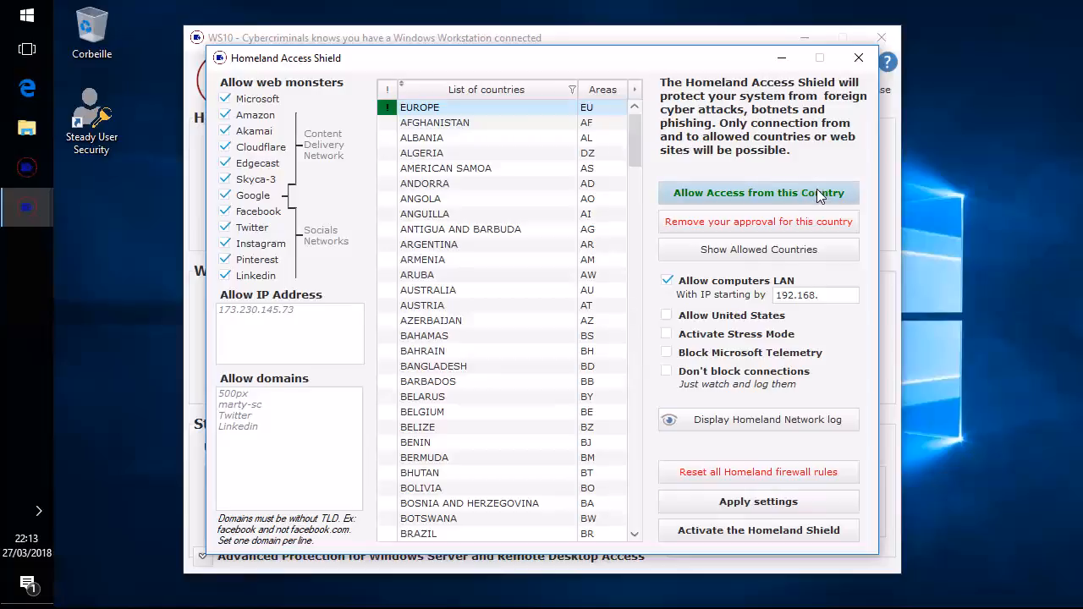
{"action": "left_click", "coordinate": [572, 89]}
{"action": "type", "text": "fr"}
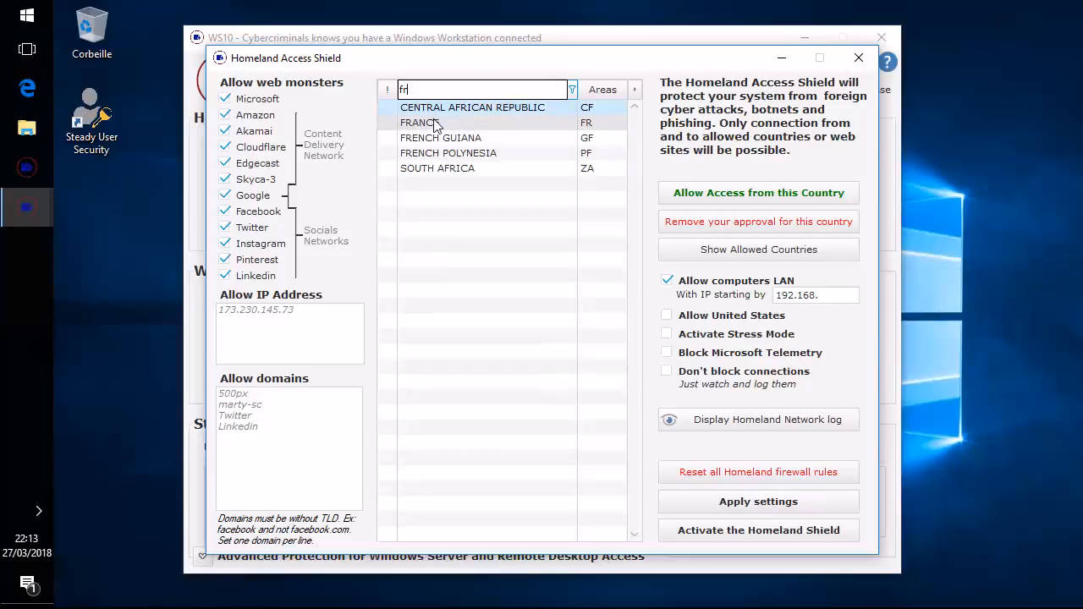
{"action": "left_click", "coordinate": [434, 122]}
{"action": "left_click", "coordinate": [706, 193]}
Filter the country list with "un" and allow access from the United Kingdom.
{"action": "left_click", "coordinate": [572, 89]}
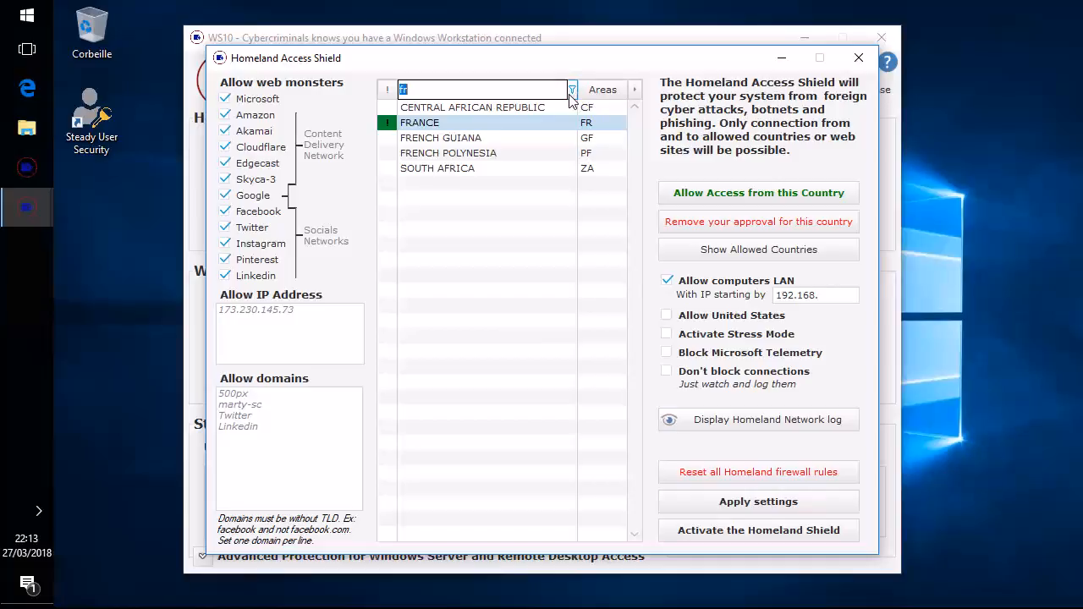
{"action": "type", "text": "un"}
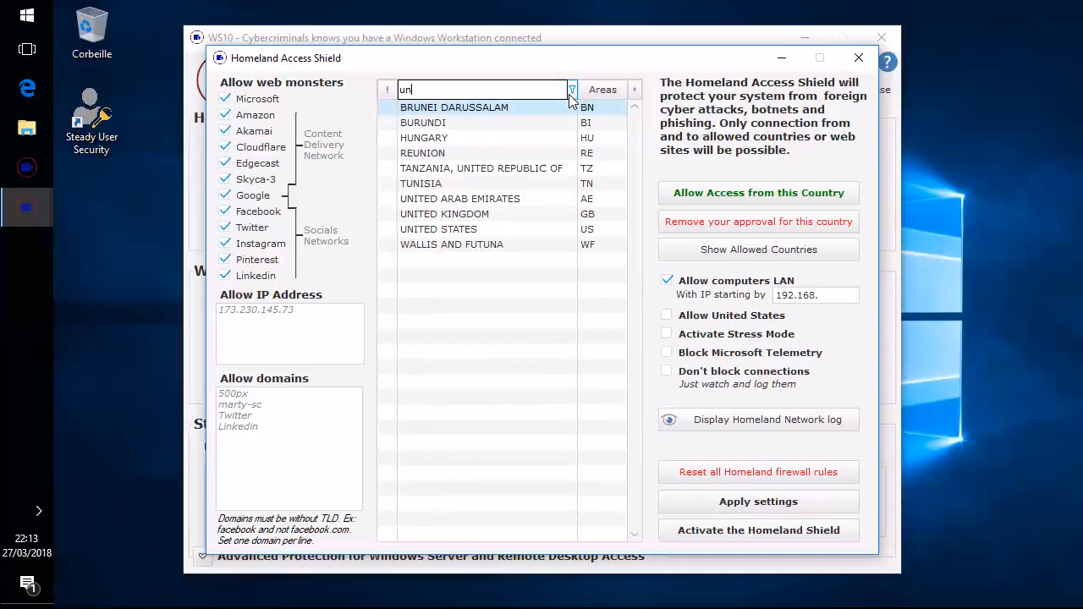
{"action": "left_click", "coordinate": [467, 216]}
{"action": "left_click", "coordinate": [700, 194]}
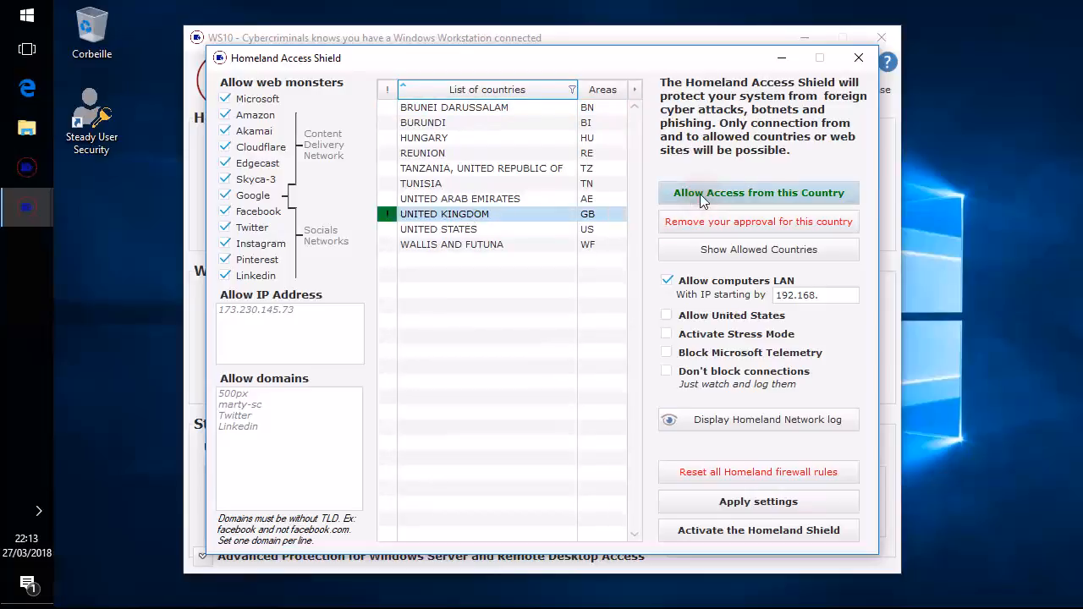
Filter the country list with "be" and allow access from Belgium.
{"action": "left_click", "coordinate": [573, 89]}
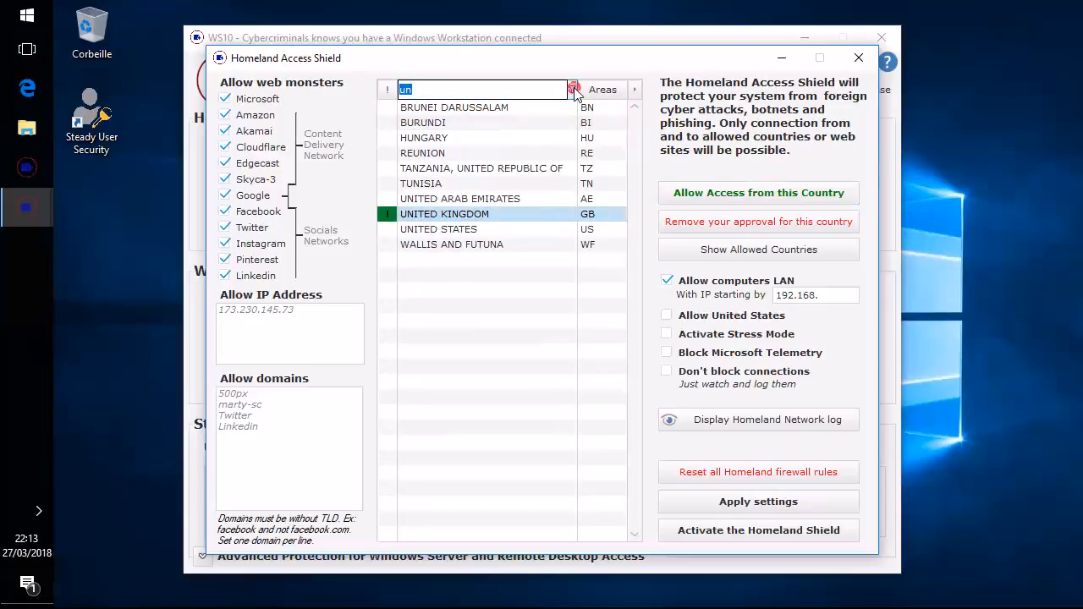
{"action": "type", "text": "be"}
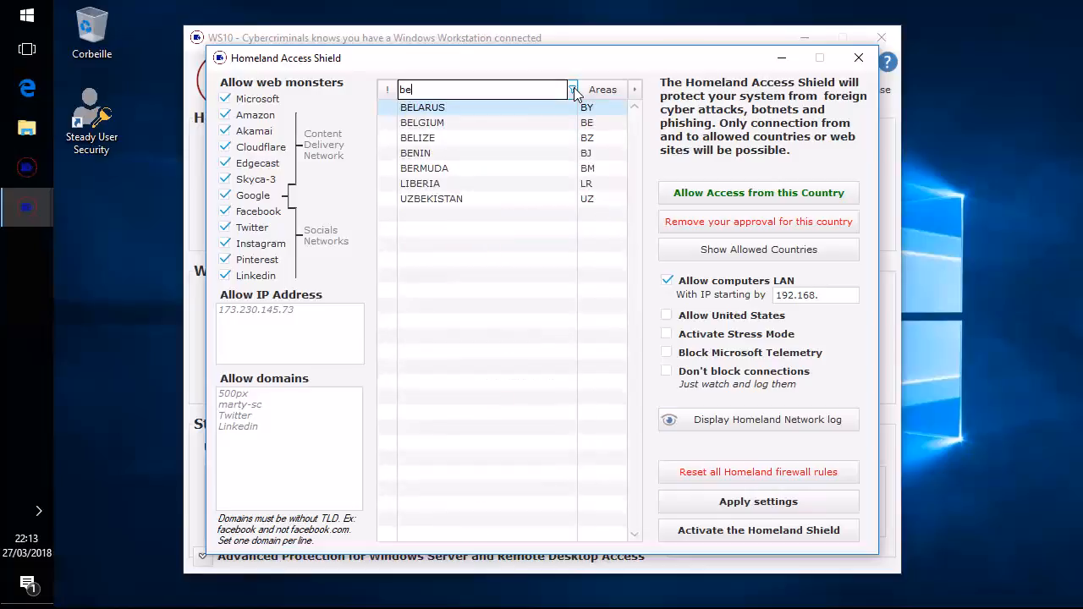
{"action": "left_click", "coordinate": [469, 123]}
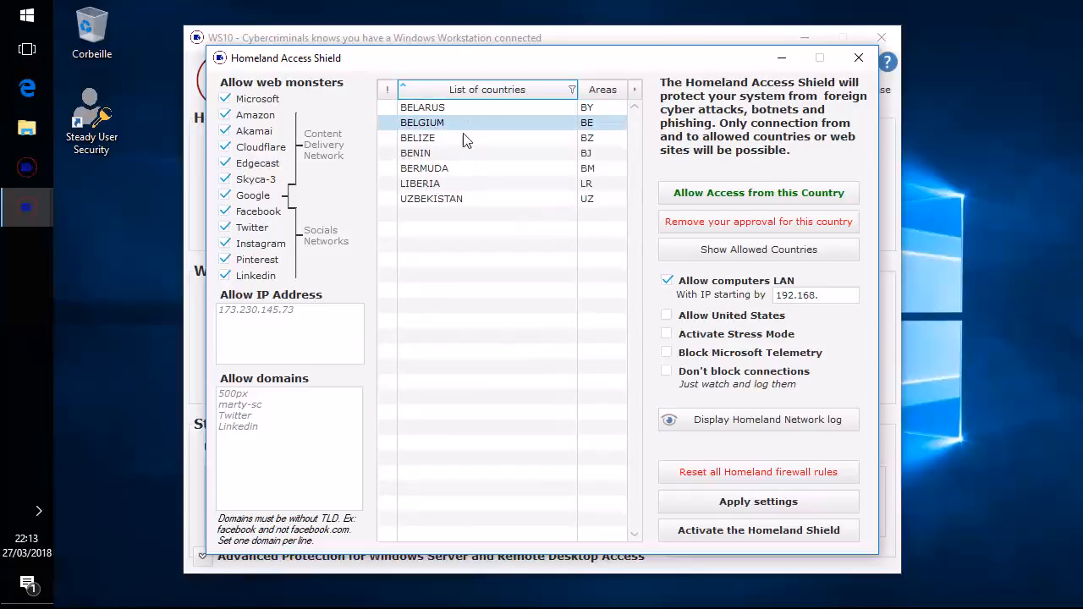
{"action": "left_click", "coordinate": [745, 193]}
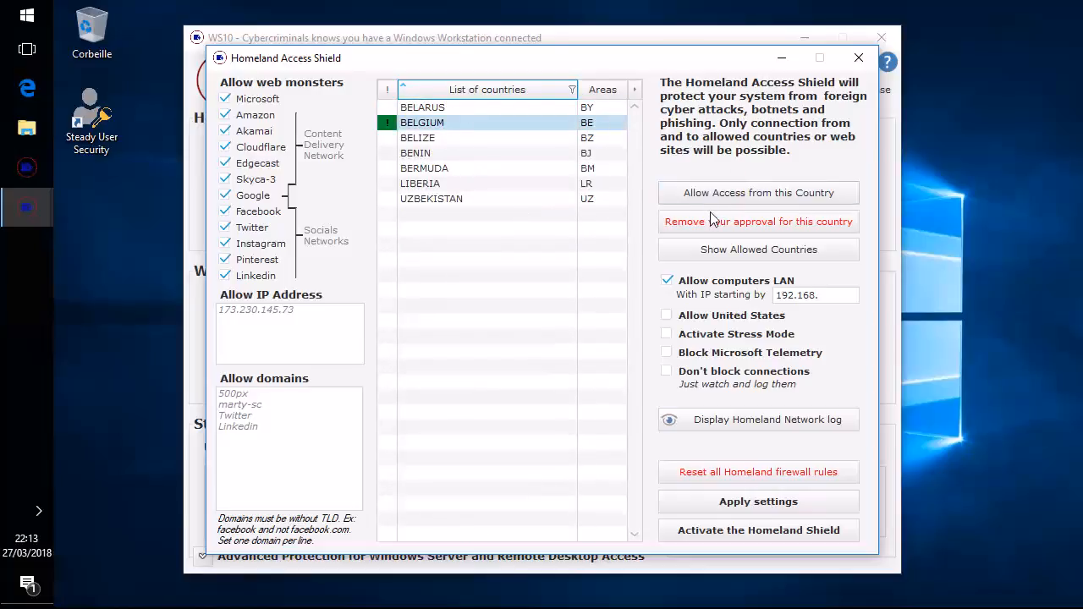
Clear the country name filter and list only the allowed countries.
{"action": "left_click", "coordinate": [571, 86]}
{"action": "key", "text": "BackSpace"}
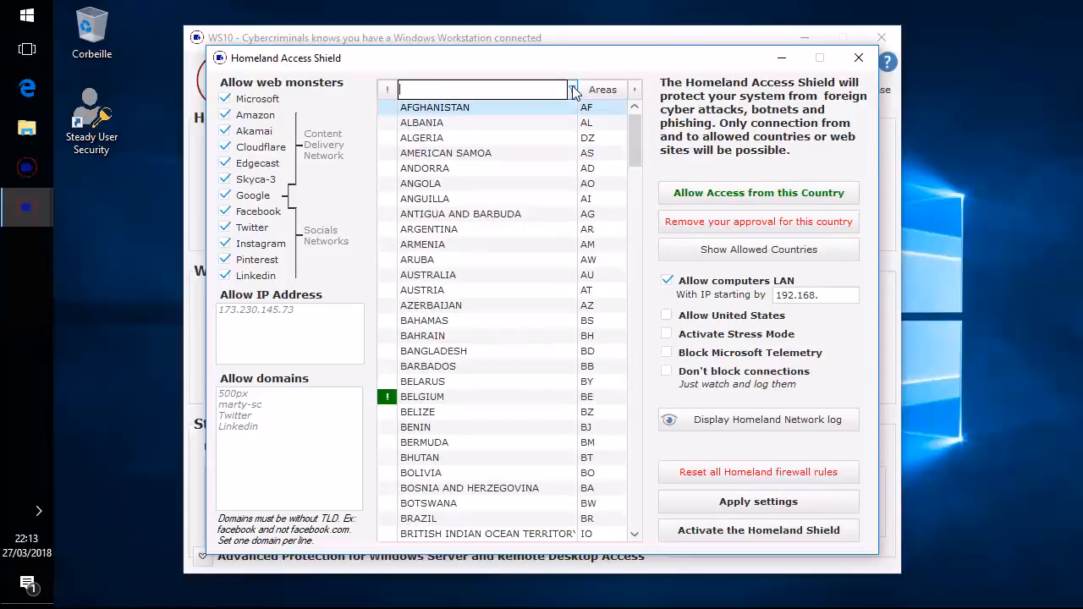
{"action": "left_click", "coordinate": [724, 252]}
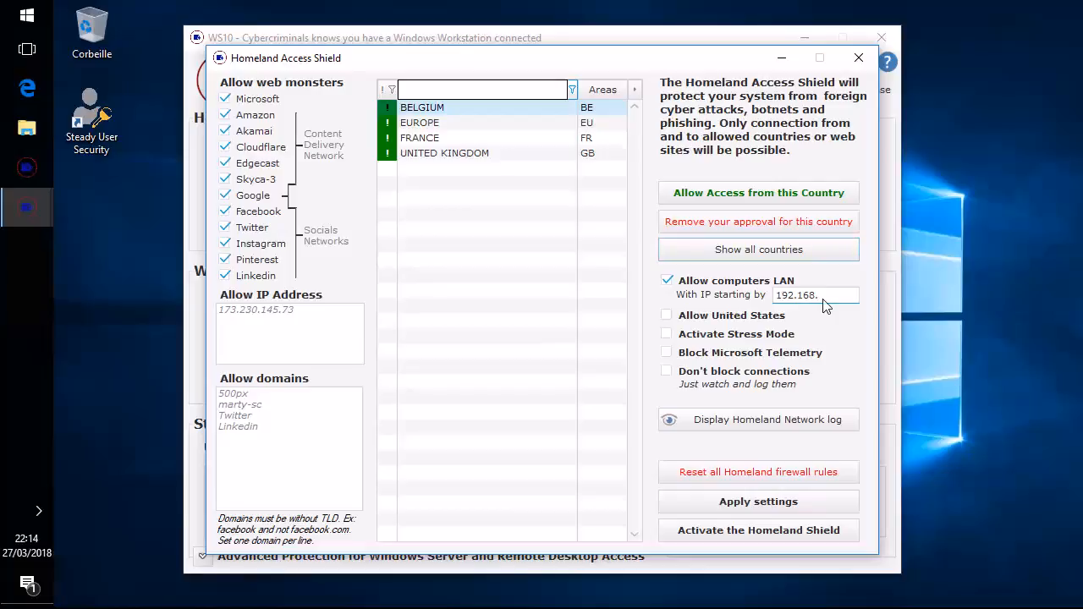
{"action": "double_click", "coordinate": [822, 297]}
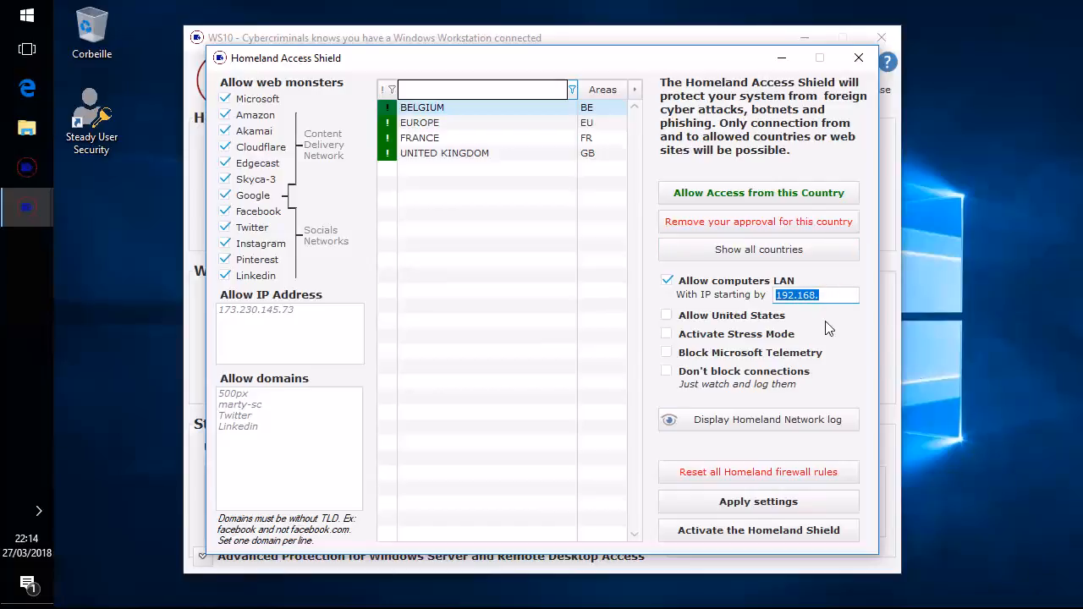
{"action": "left_click", "coordinate": [715, 282]}
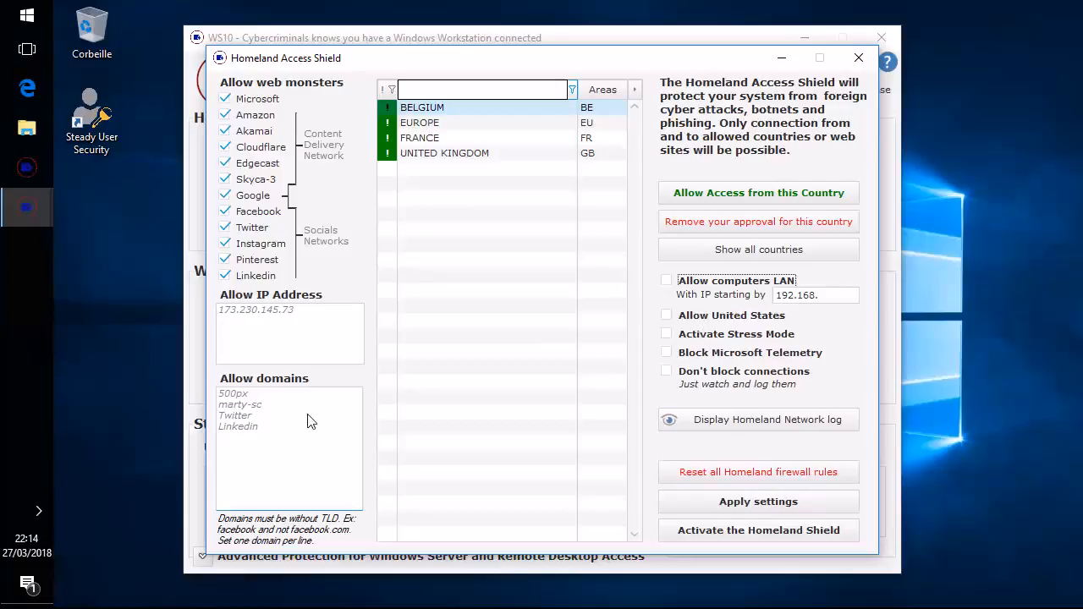
{"action": "left_click", "coordinate": [246, 331]}
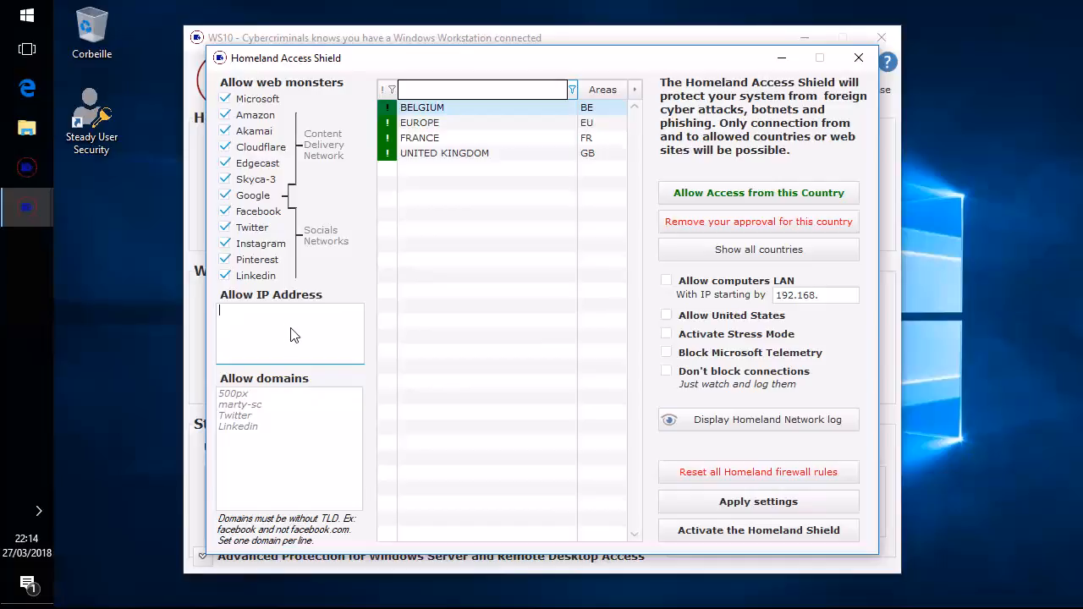
{"action": "left_click", "coordinate": [681, 285]}
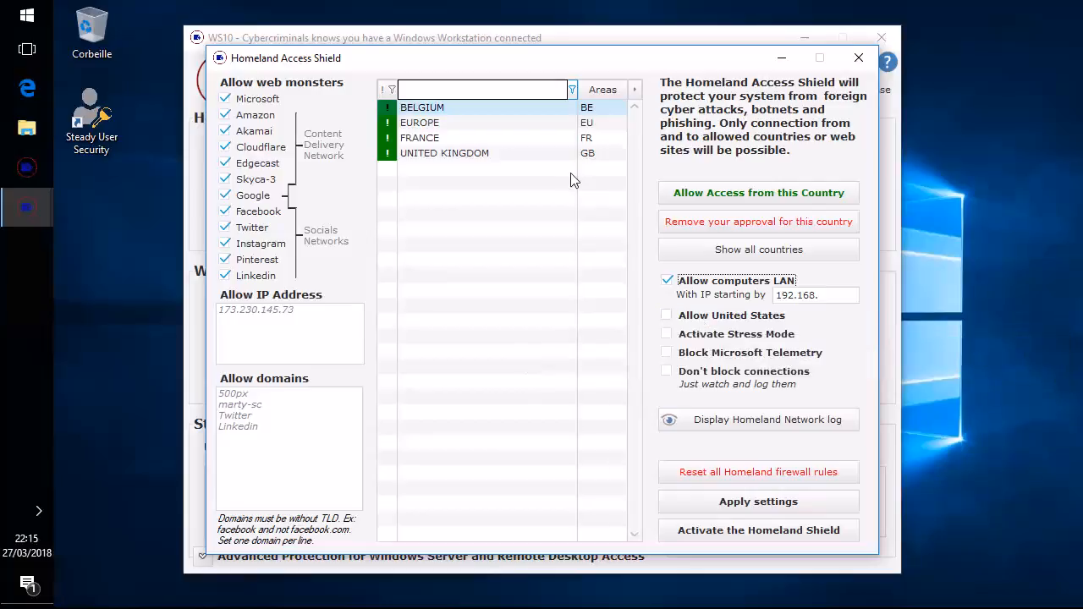
Show all countries in the list again.
{"action": "left_click", "coordinate": [526, 153]}
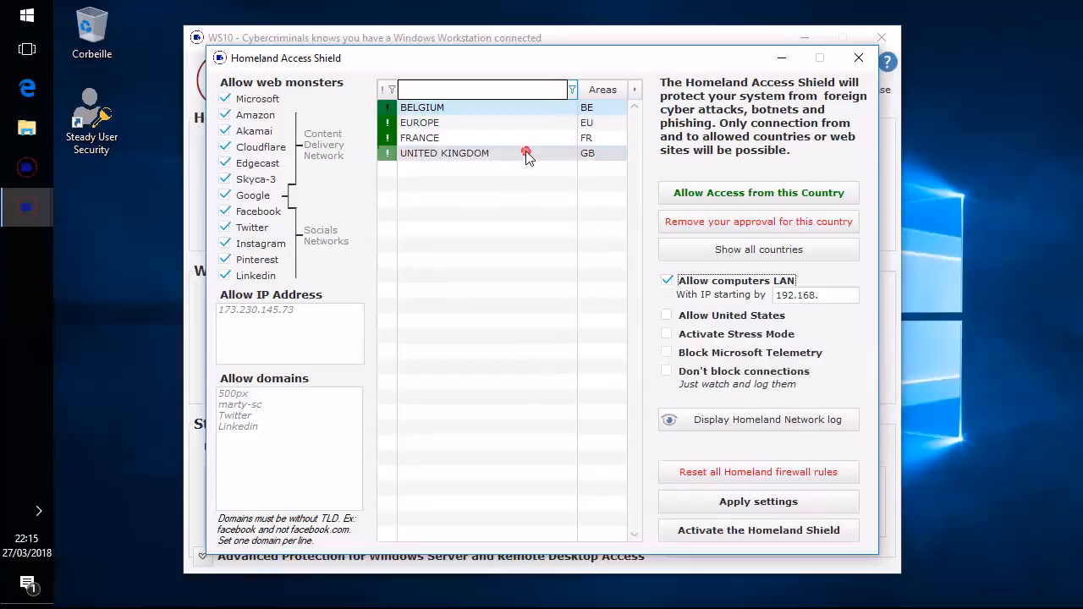
{"action": "left_click", "coordinate": [767, 250]}
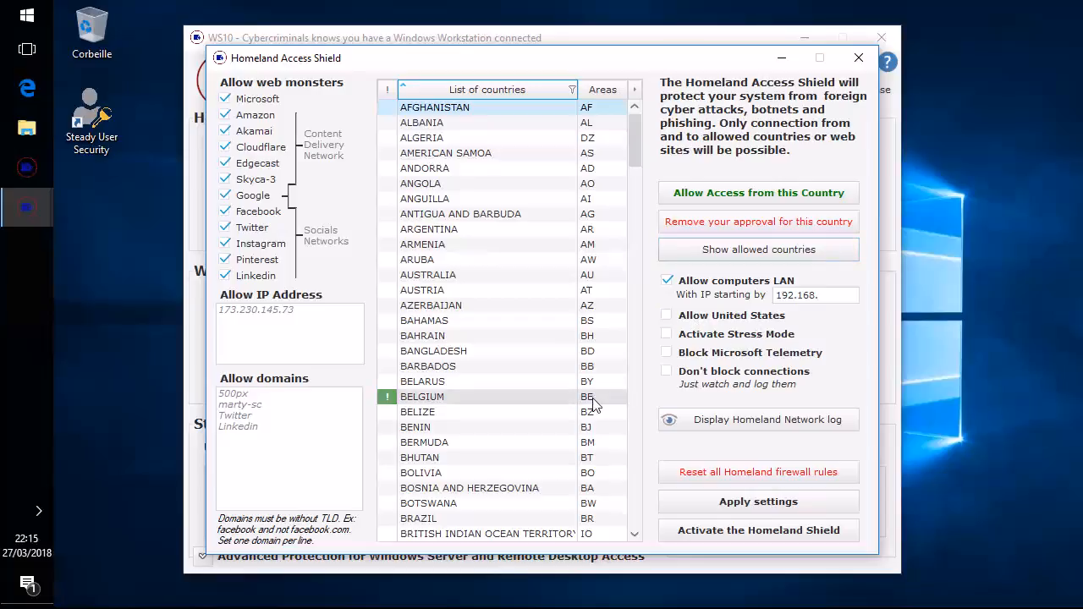
{"action": "left_click", "coordinate": [668, 335]}
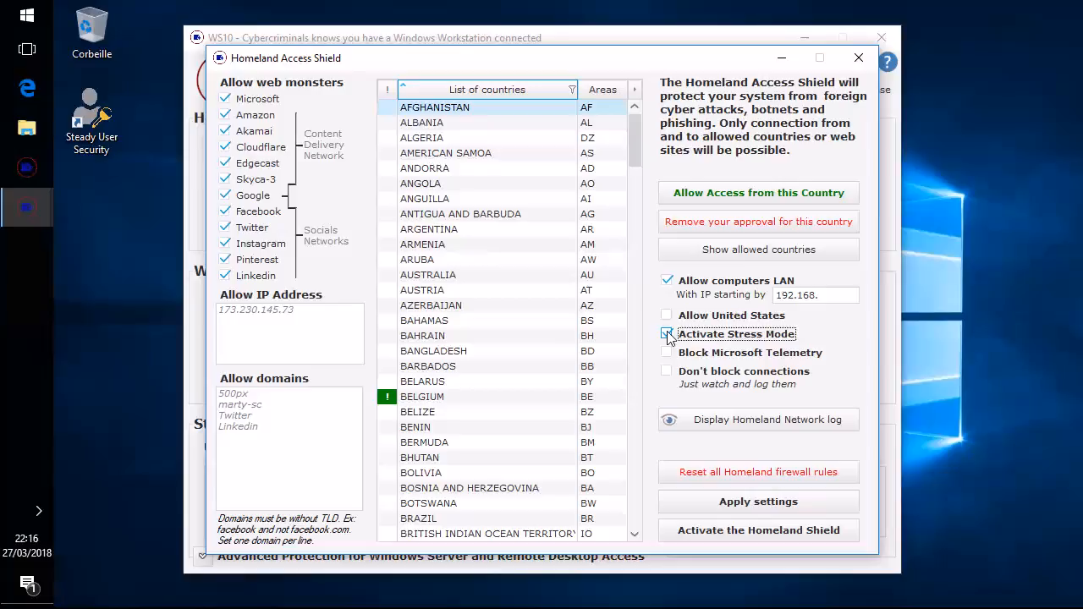
{"action": "left_click", "coordinate": [666, 334]}
{"action": "left_click", "coordinate": [712, 354]}
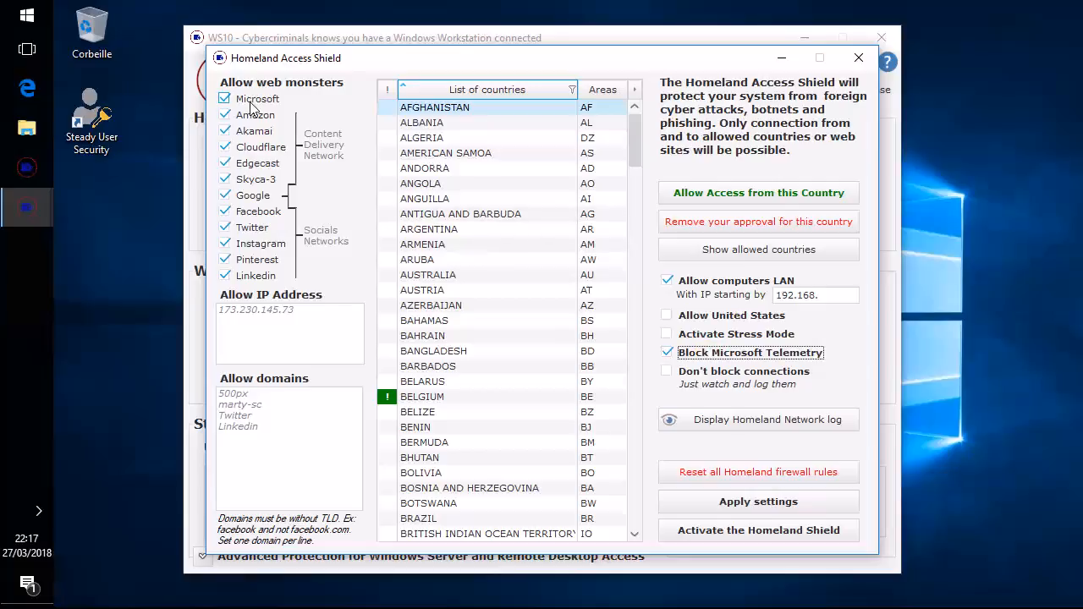
{"action": "left_click", "coordinate": [780, 360]}
Enable the Don't block connections option, and view the Homeland network log and close it.
{"action": "left_click", "coordinate": [697, 377]}
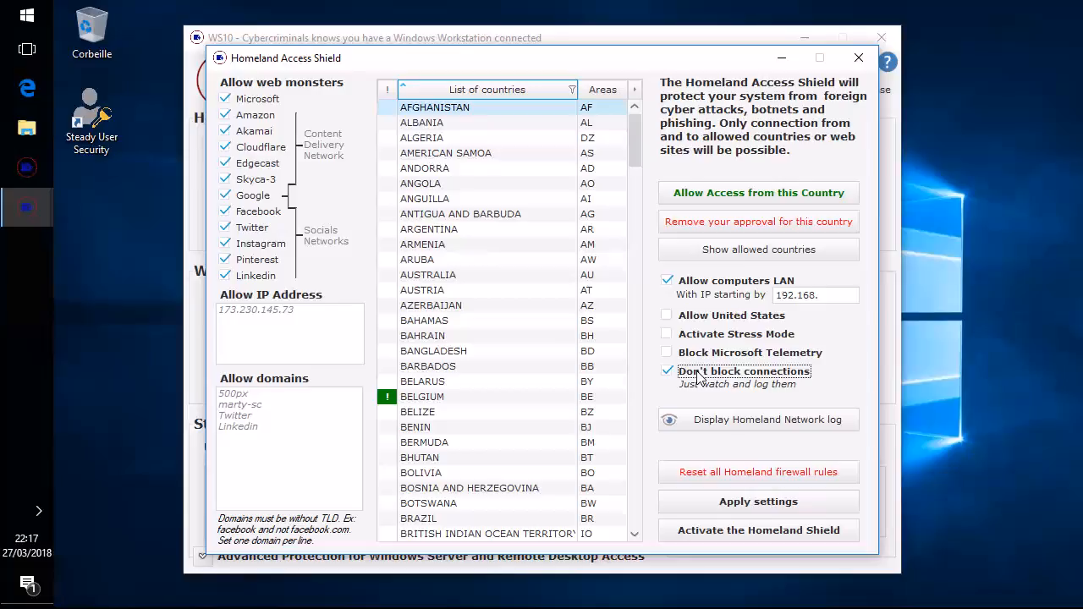
{"action": "left_click", "coordinate": [714, 420]}
{"action": "left_click", "coordinate": [714, 419]}
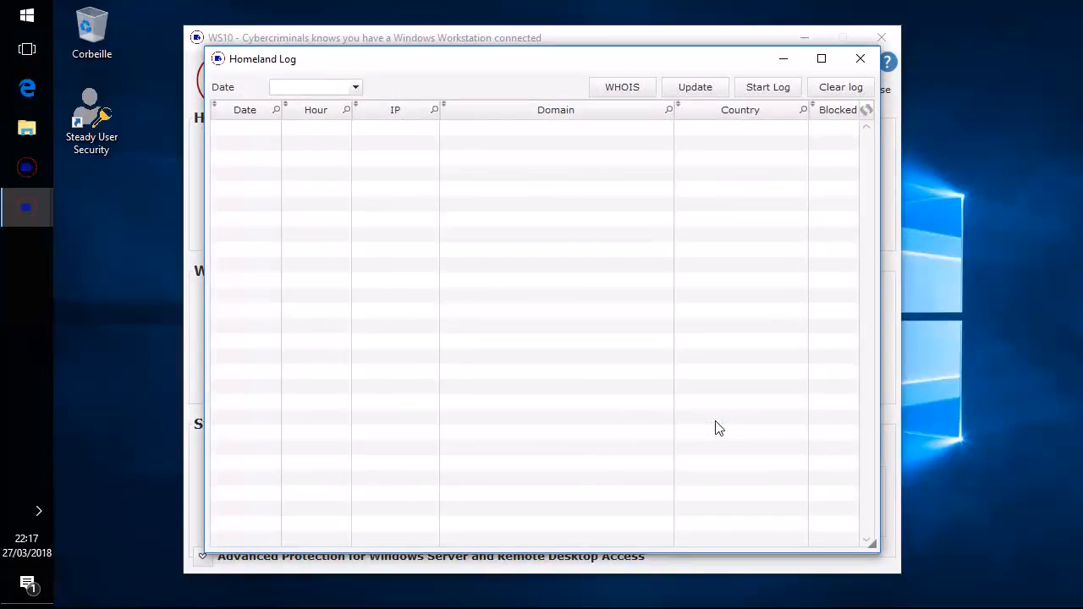
{"action": "left_click", "coordinate": [858, 61]}
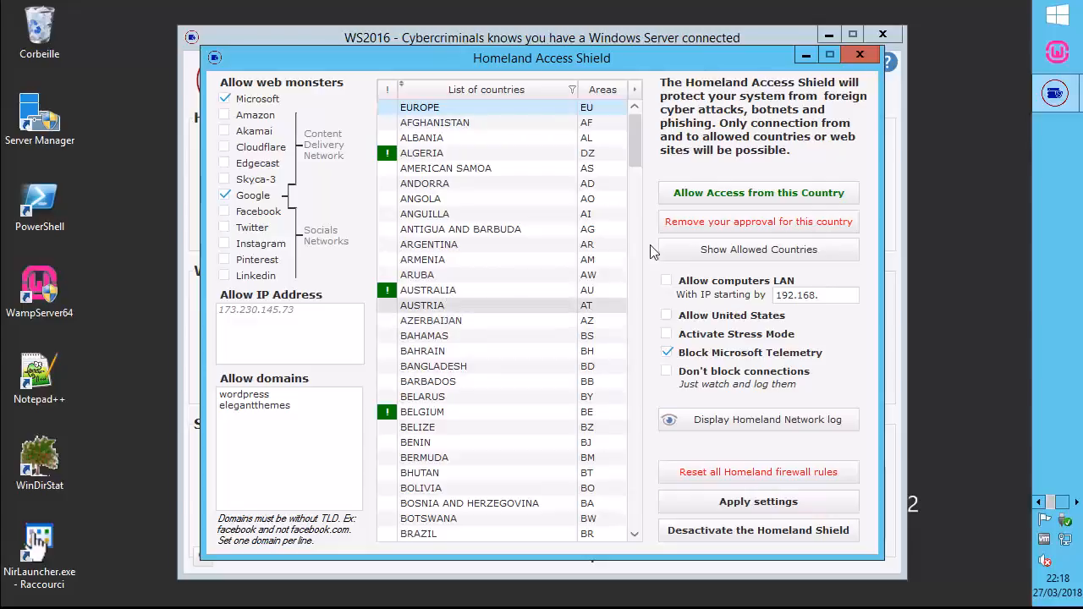
List only the allowed countries on the Windows Server, and open the Homeland network log at full-screen size.
{"action": "left_click", "coordinate": [711, 249]}
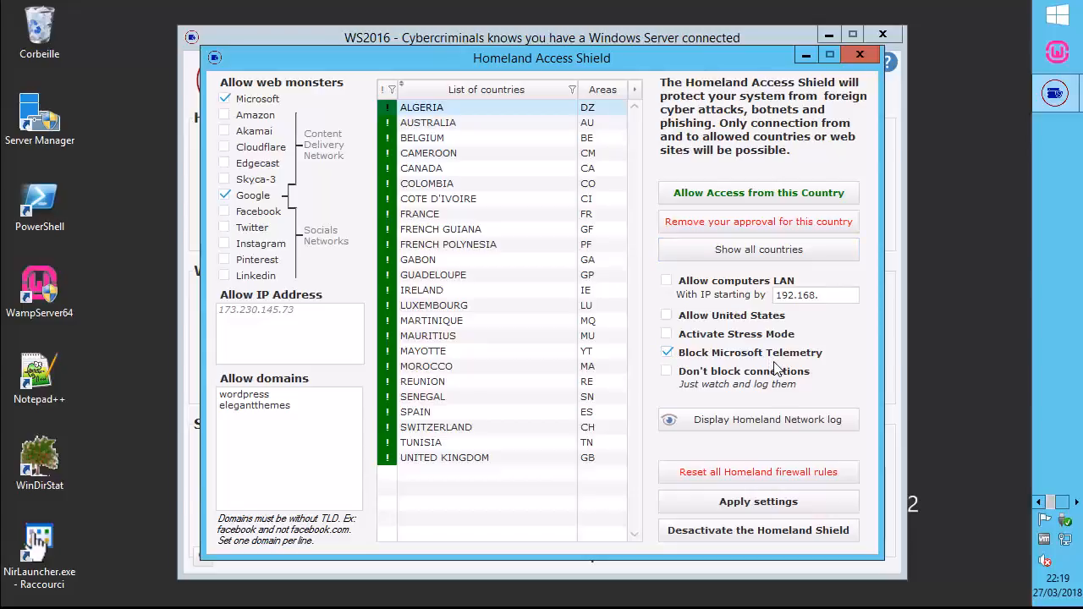
{"action": "left_click", "coordinate": [774, 419]}
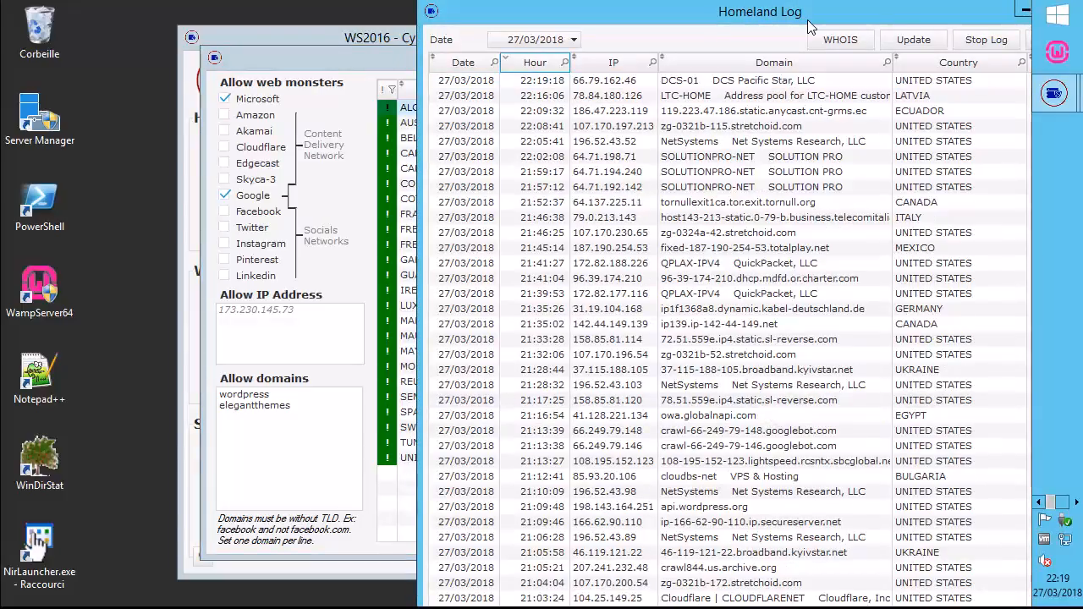
{"action": "left_click_drag", "start_coordinate": [808, 17], "coordinate": [685, 4]}
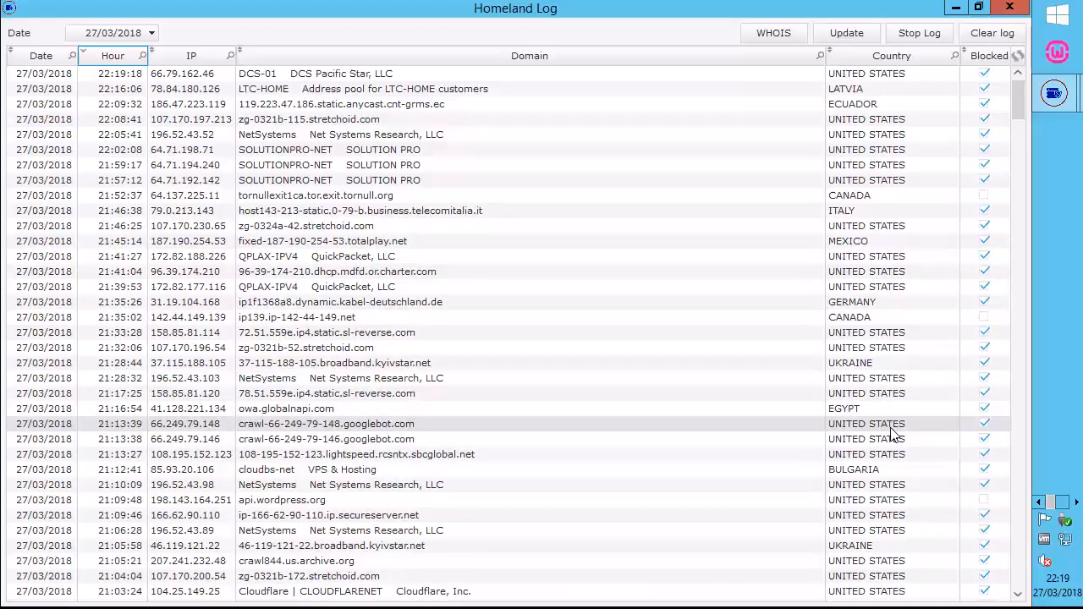
Examine the countries and blocked status of the connections logged on 27/03/2018, and close the Homeland log.
{"action": "scroll", "coordinate": [892, 433], "scroll_direction": "down", "scroll_amount": 3}
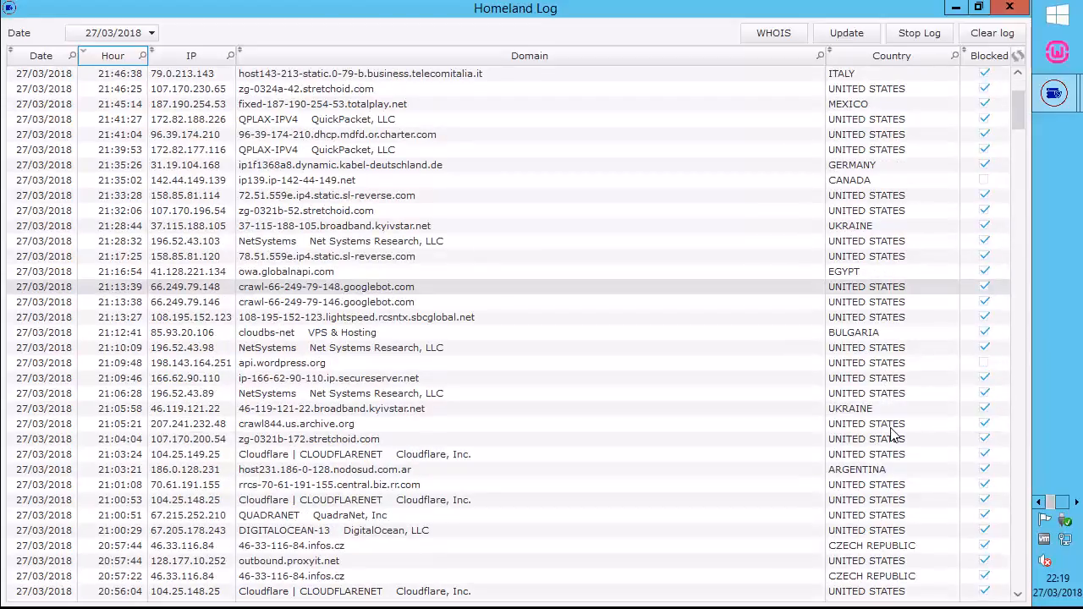
{"action": "scroll", "coordinate": [892, 433], "scroll_direction": "down", "scroll_amount": 9}
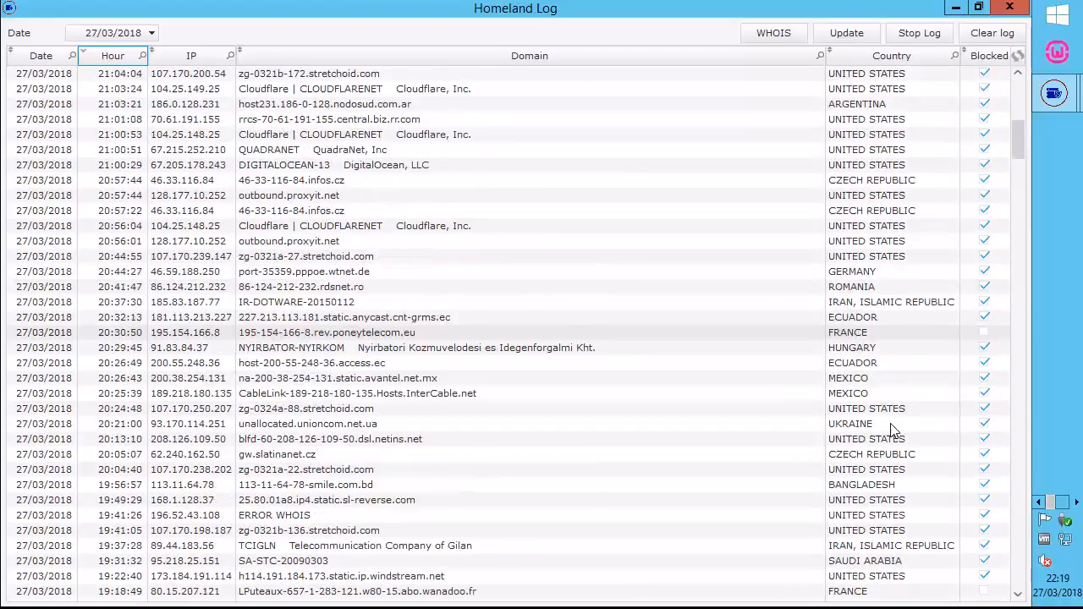
{"action": "scroll", "coordinate": [897, 429], "scroll_direction": "down", "scroll_amount": 4}
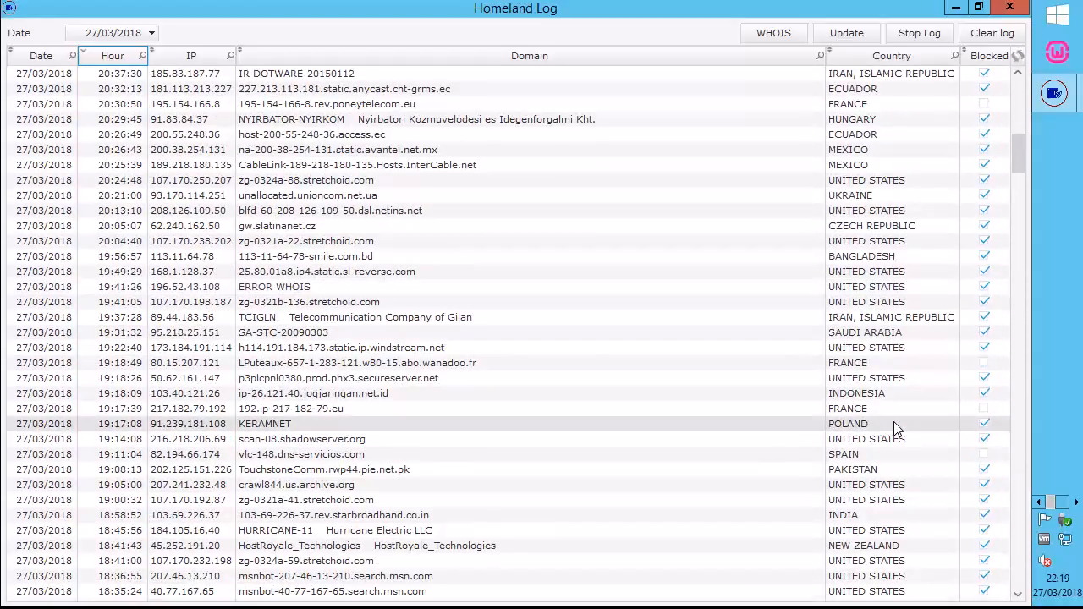
{"action": "scroll", "coordinate": [897, 429], "scroll_direction": "down", "scroll_amount": 9}
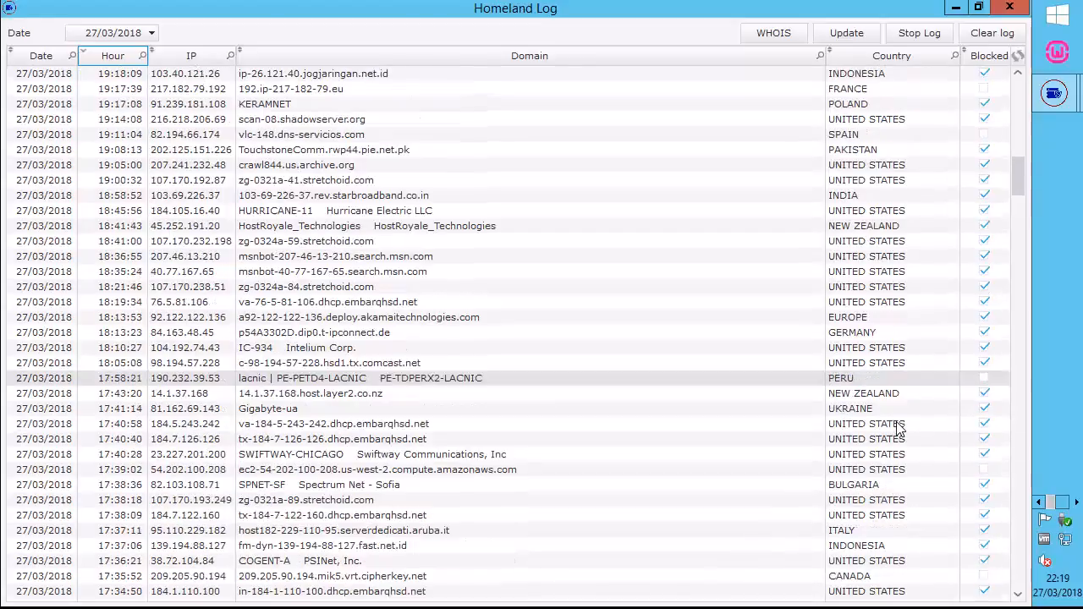
{"action": "scroll", "coordinate": [896, 429], "scroll_direction": "down", "scroll_amount": 8}
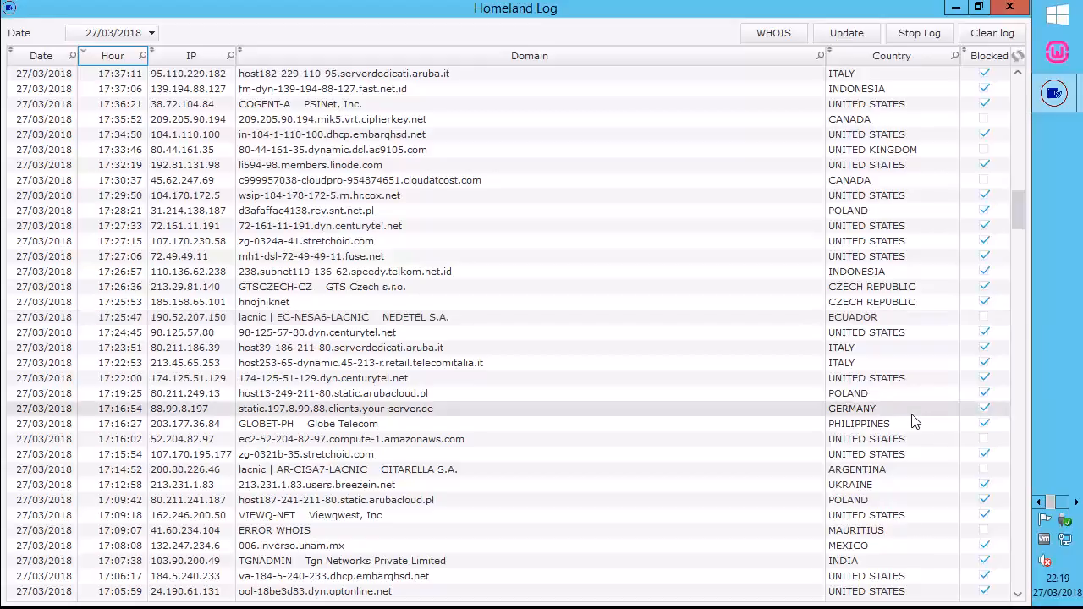
{"action": "left_click", "coordinate": [894, 288]}
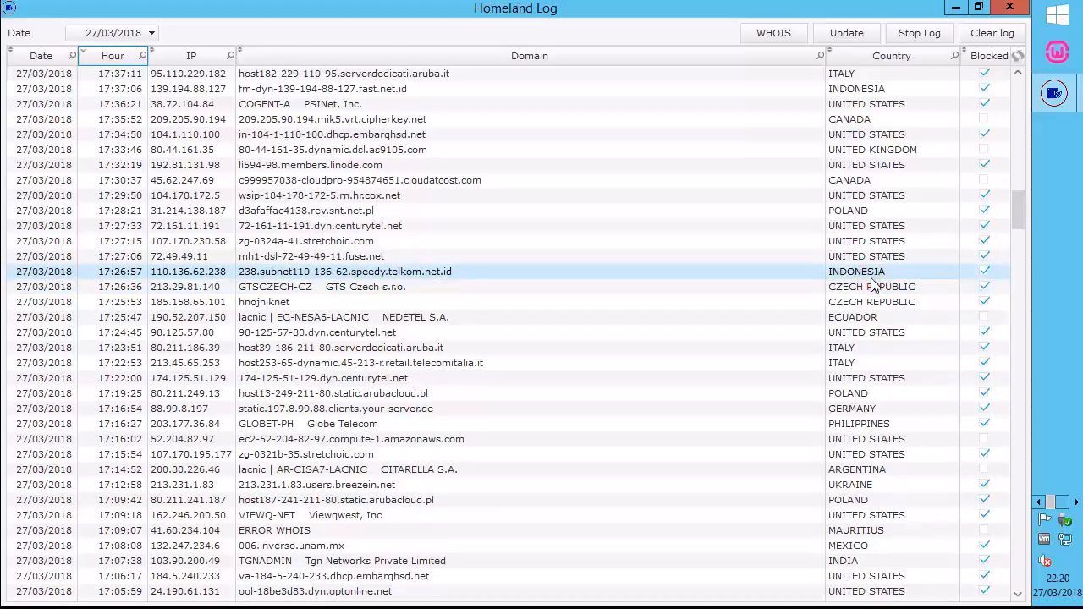
{"action": "left_click", "coordinate": [869, 211]}
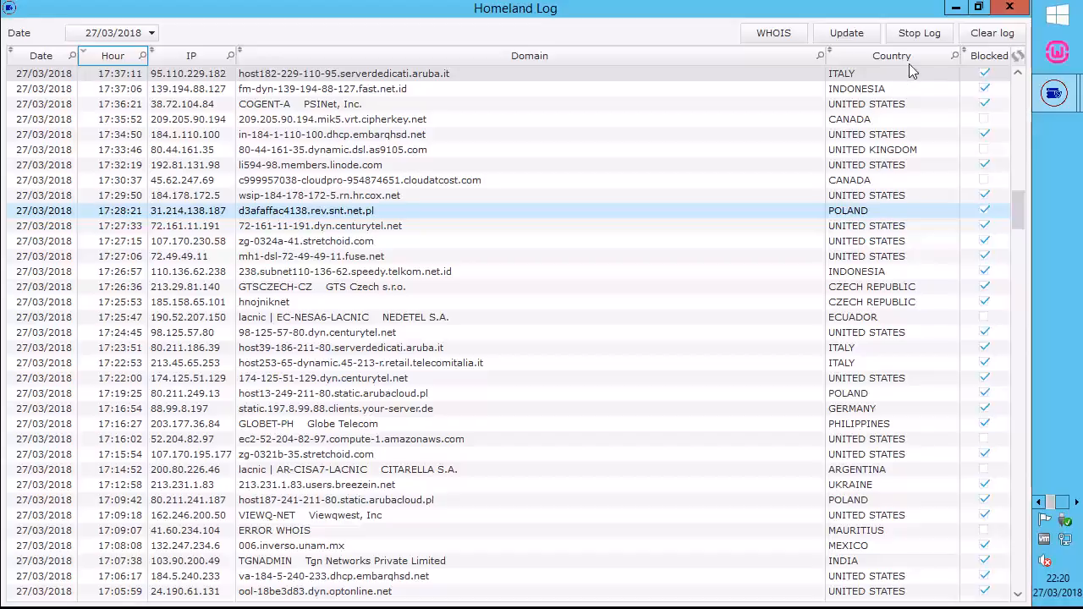
{"action": "left_click", "coordinate": [1009, 7]}
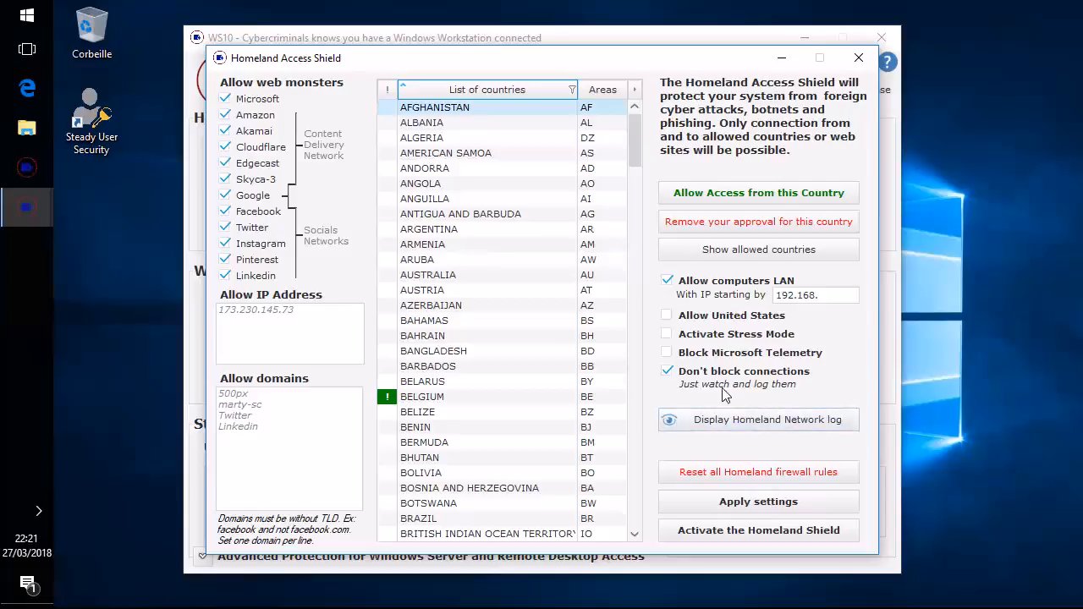
View the Homeland network log on the Windows 10 workstation.
{"action": "left_click", "coordinate": [761, 423]}
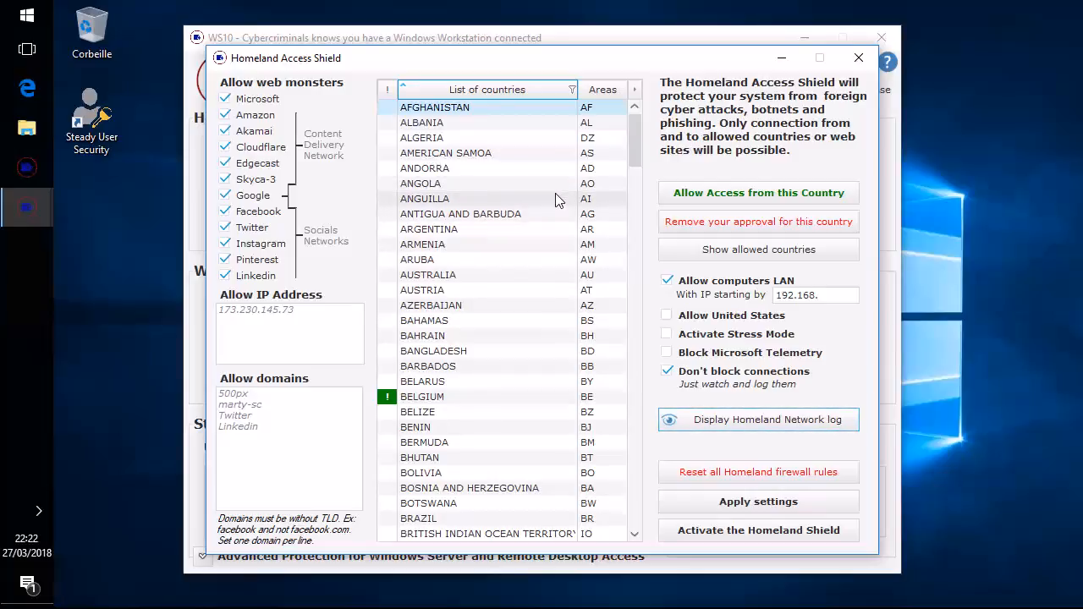
Apply the Homeland Access Shield settings without resetting the firewall rules, and activate the shield.
{"action": "left_click", "coordinate": [772, 504]}
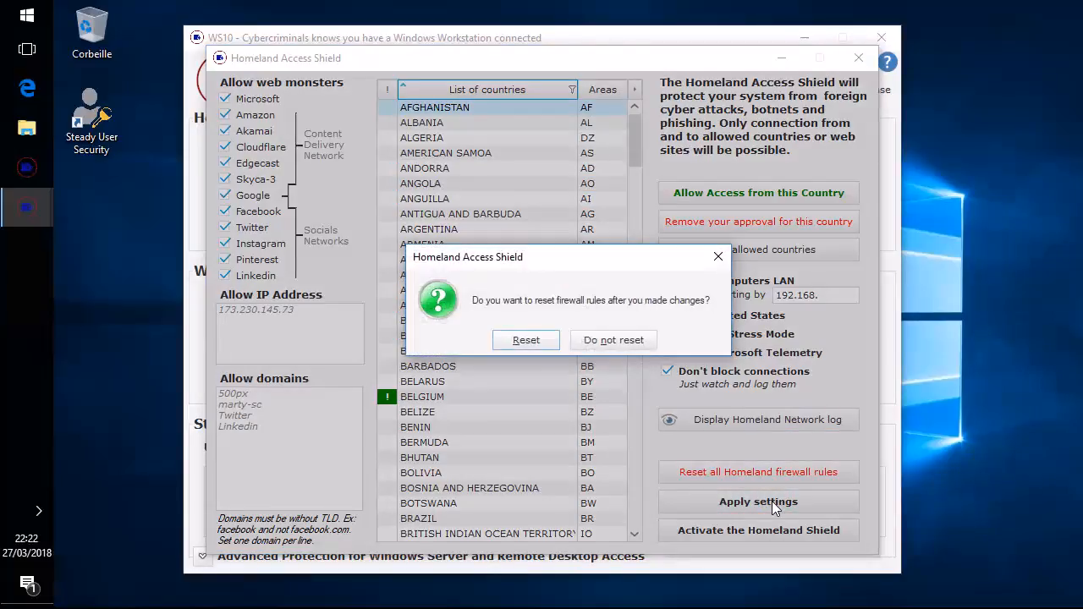
{"action": "left_click", "coordinate": [617, 341]}
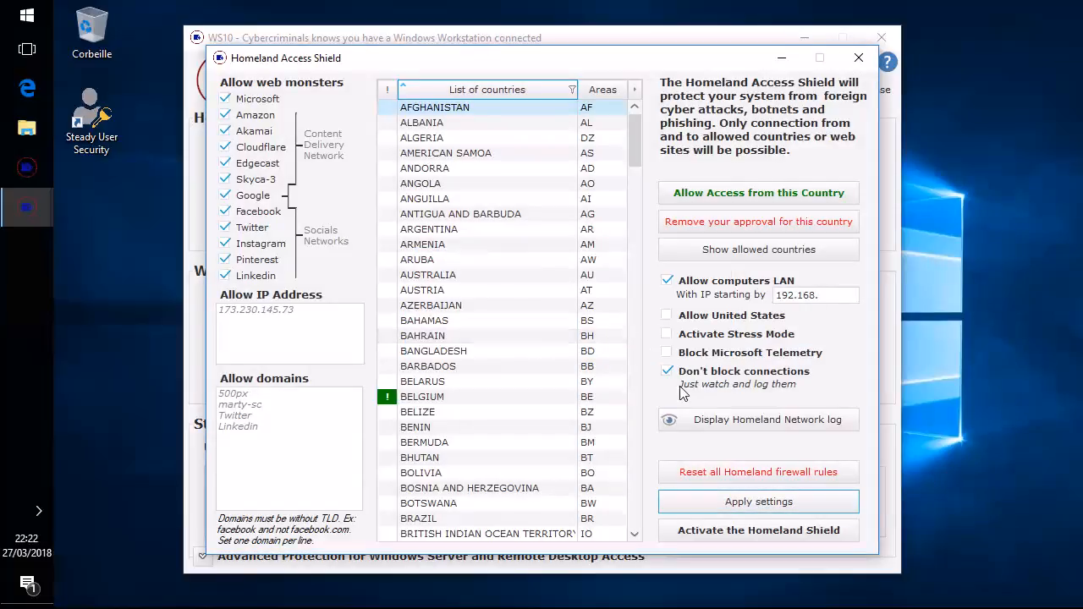
{"action": "left_click", "coordinate": [718, 533]}
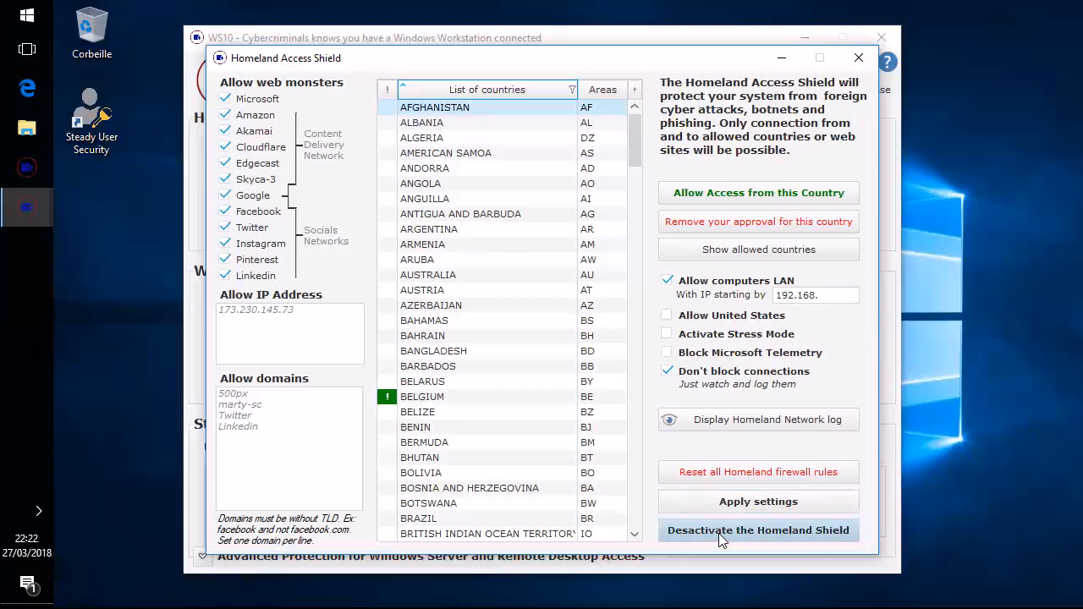